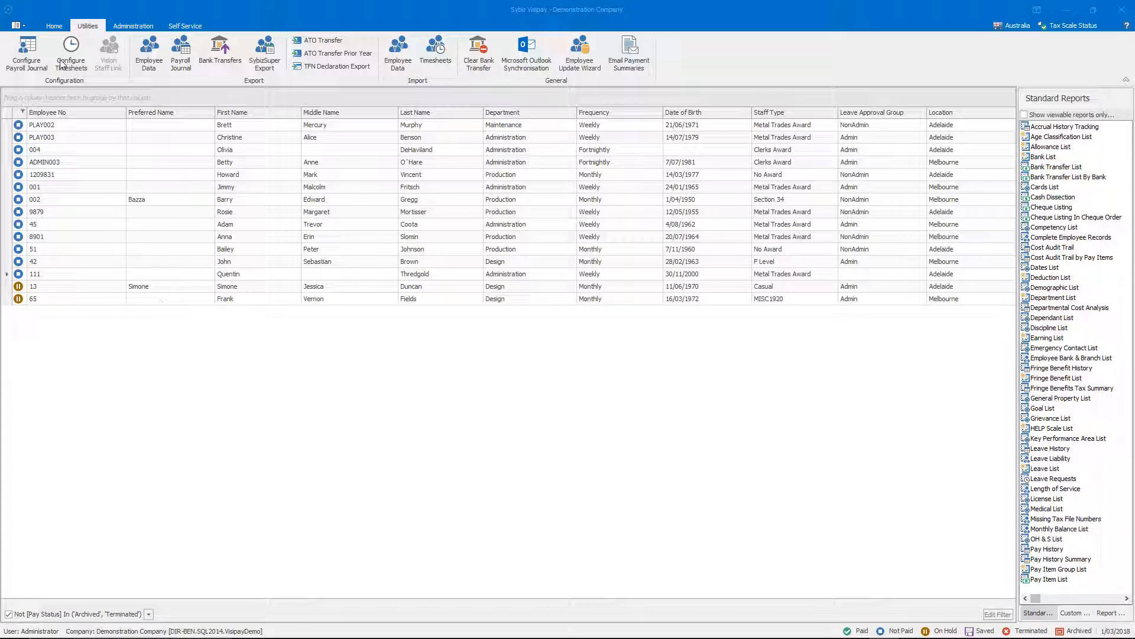
# Review the TIL leave entry in the employee Leaves lookup list and close it without changes.
pyautogui.click(17, 25)
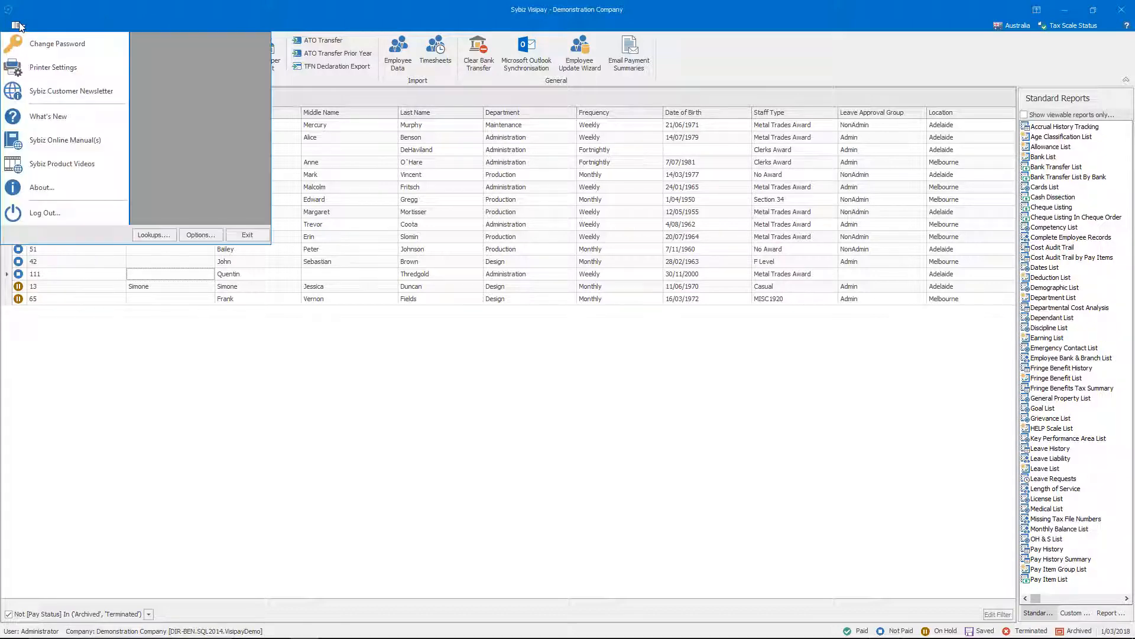
pyautogui.click(148, 235)
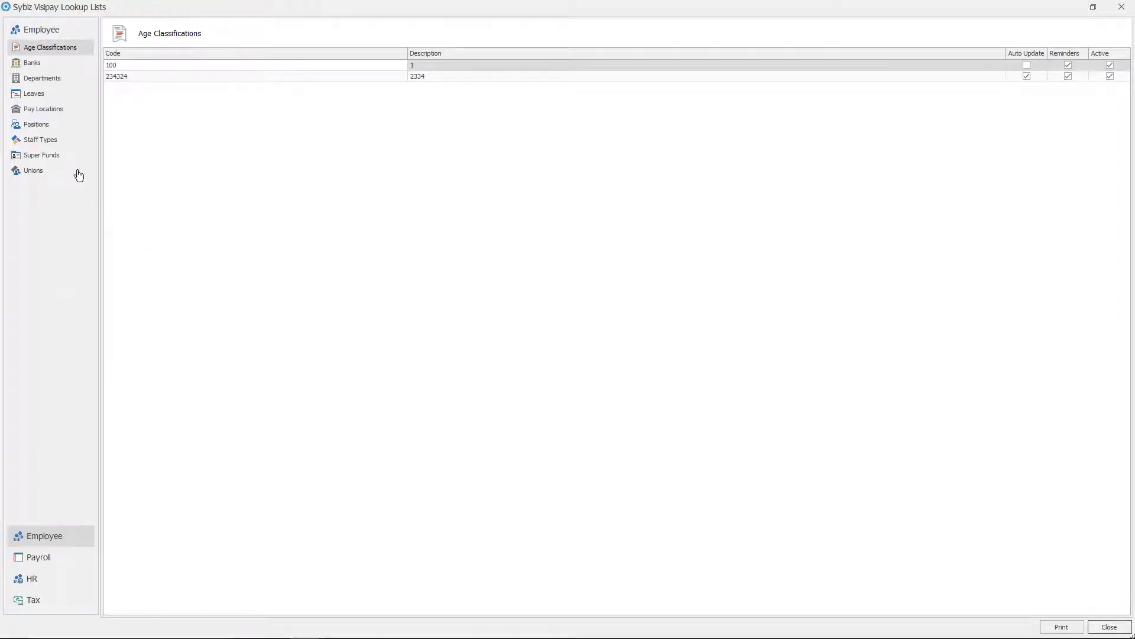
pyautogui.click(34, 94)
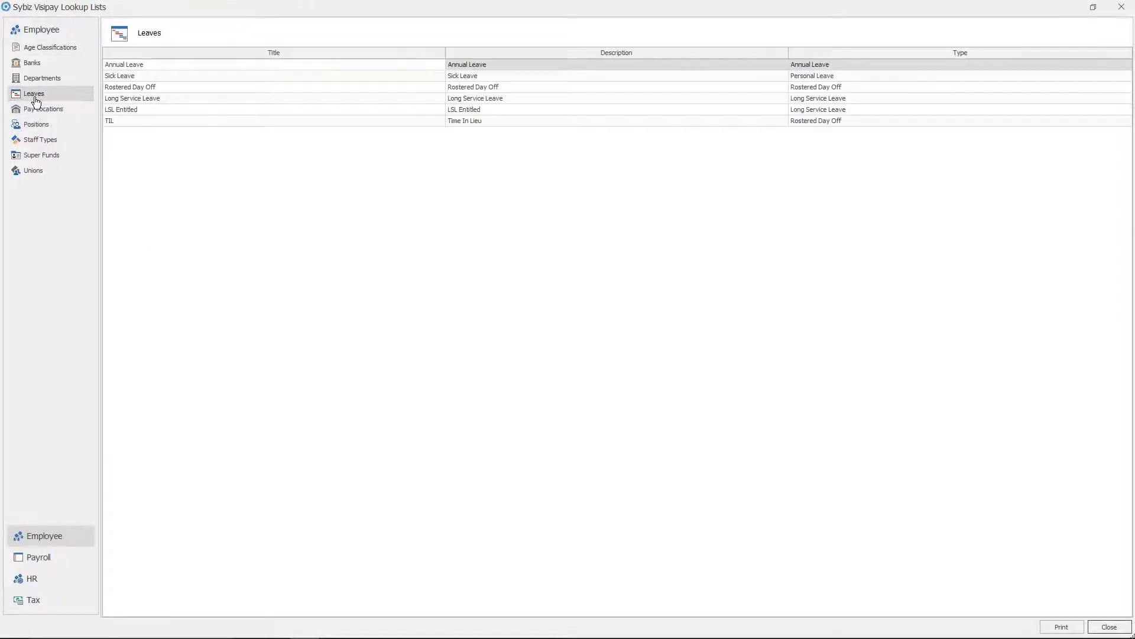
pyautogui.doubleClick(183, 124)
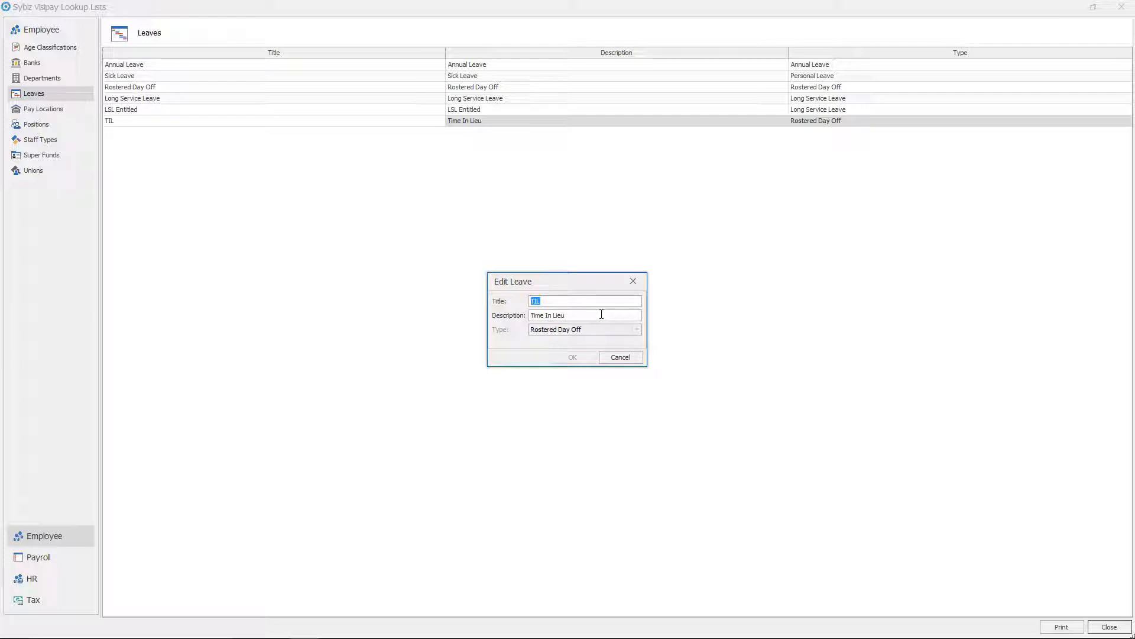
pyautogui.click(642, 283)
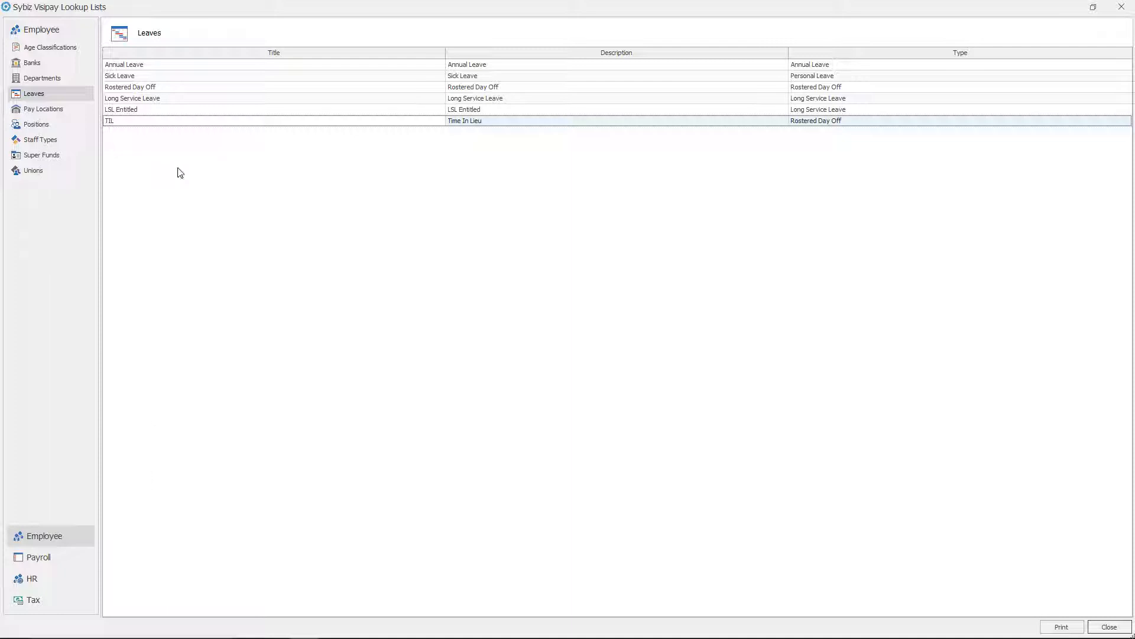
# Review the leave accrual settings of the Metal Trades Award staff type, including TIL, without changing them.
pyautogui.click(57, 142)
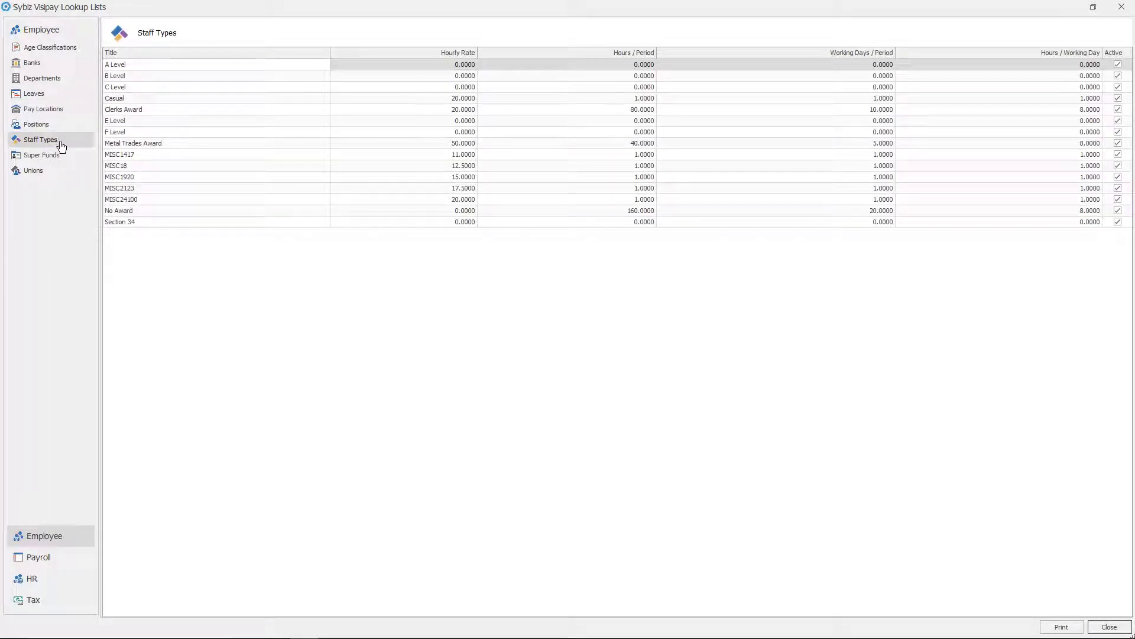
pyautogui.click(131, 144)
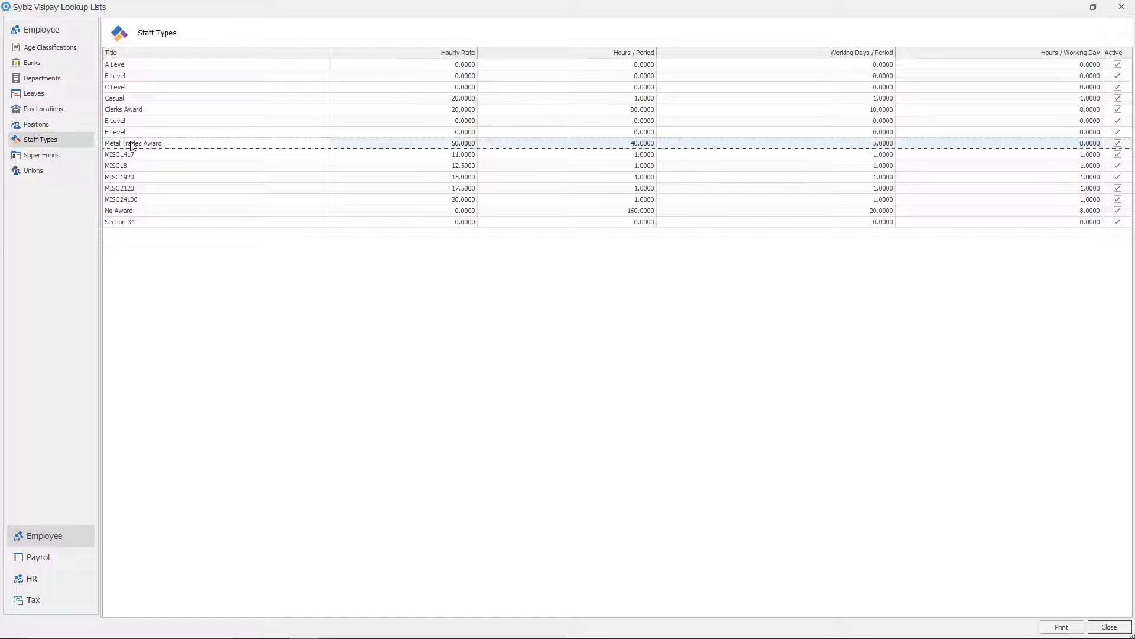
pyautogui.doubleClick(131, 144)
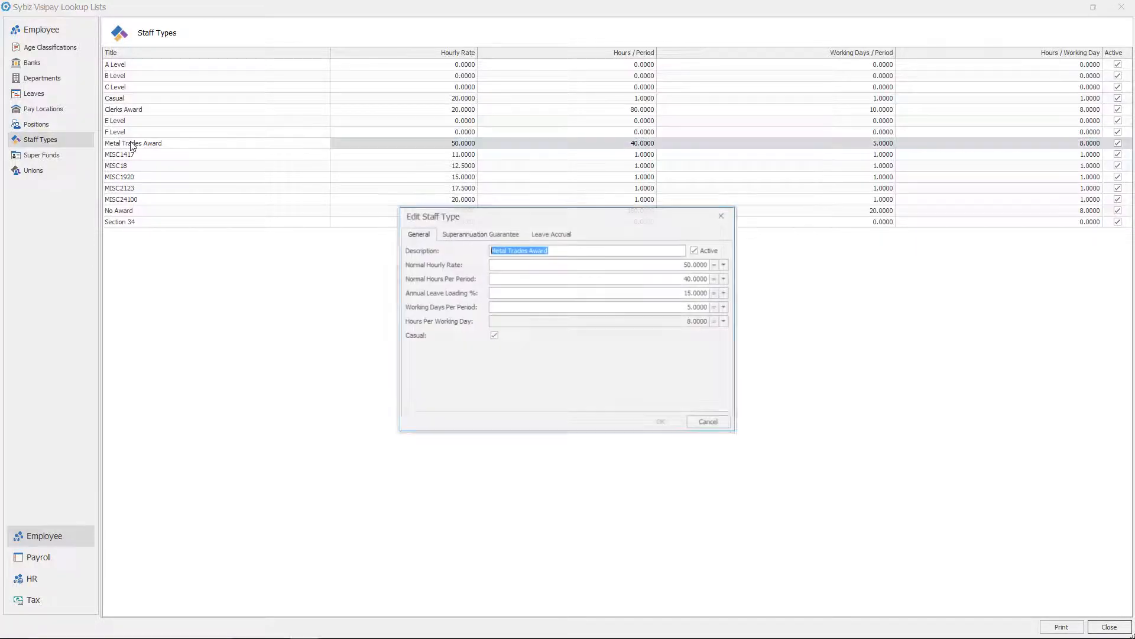
pyautogui.click(561, 234)
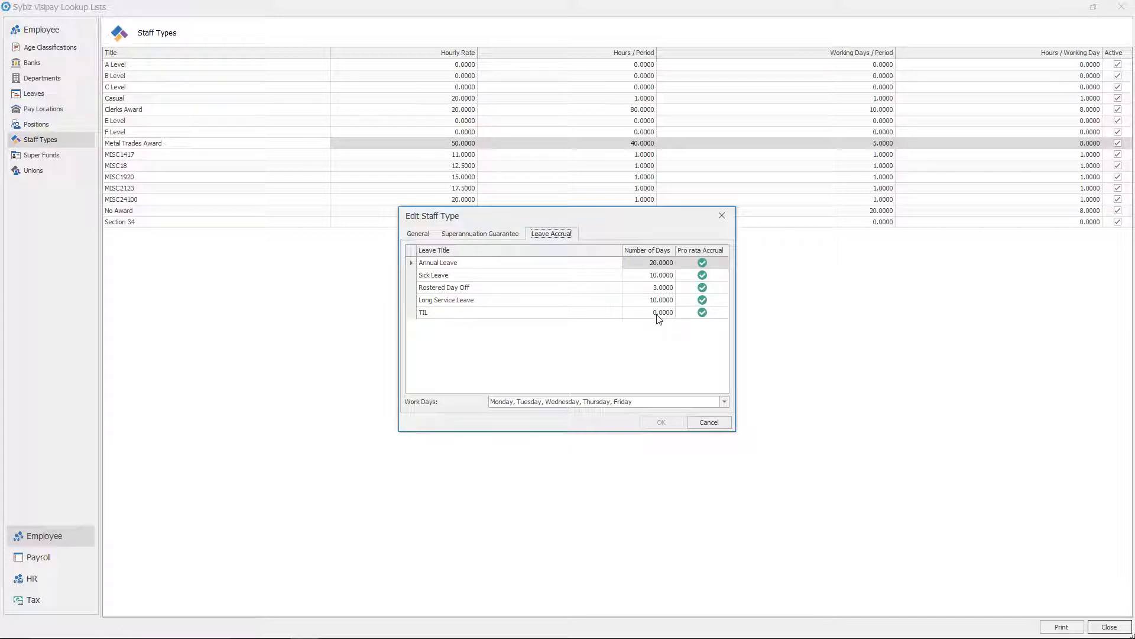
pyautogui.click(709, 424)
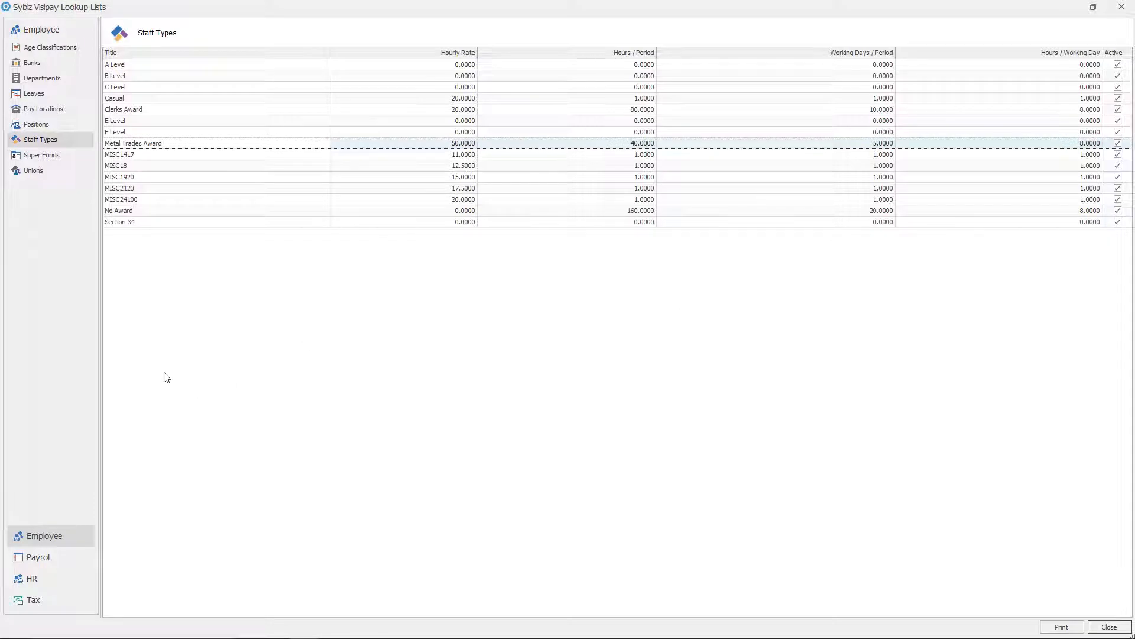
# Review the TIL Accrual and Time In Lieu items in the payroll Earnings lookup list, closing the lookup lists when finished.
pyautogui.click(42, 557)
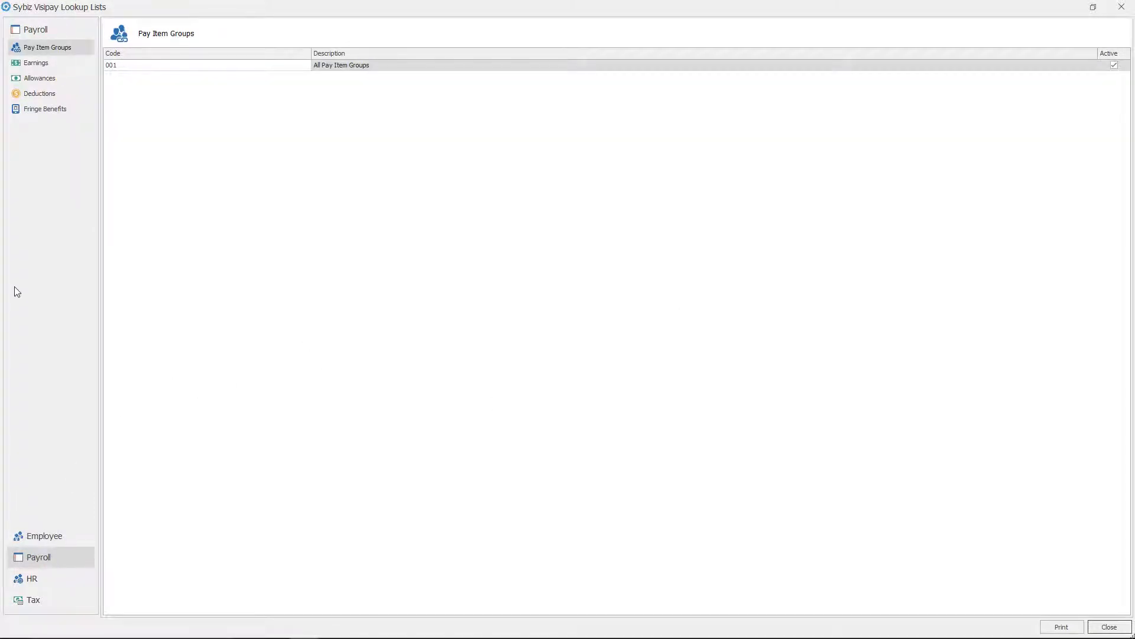
pyautogui.click(36, 64)
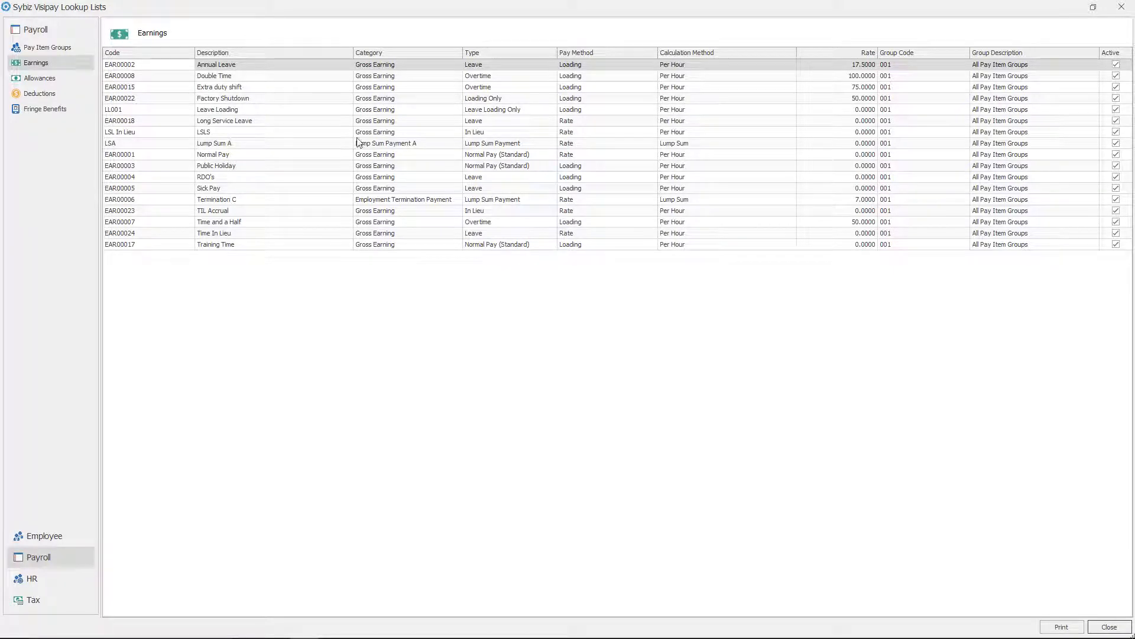
pyautogui.doubleClick(388, 211)
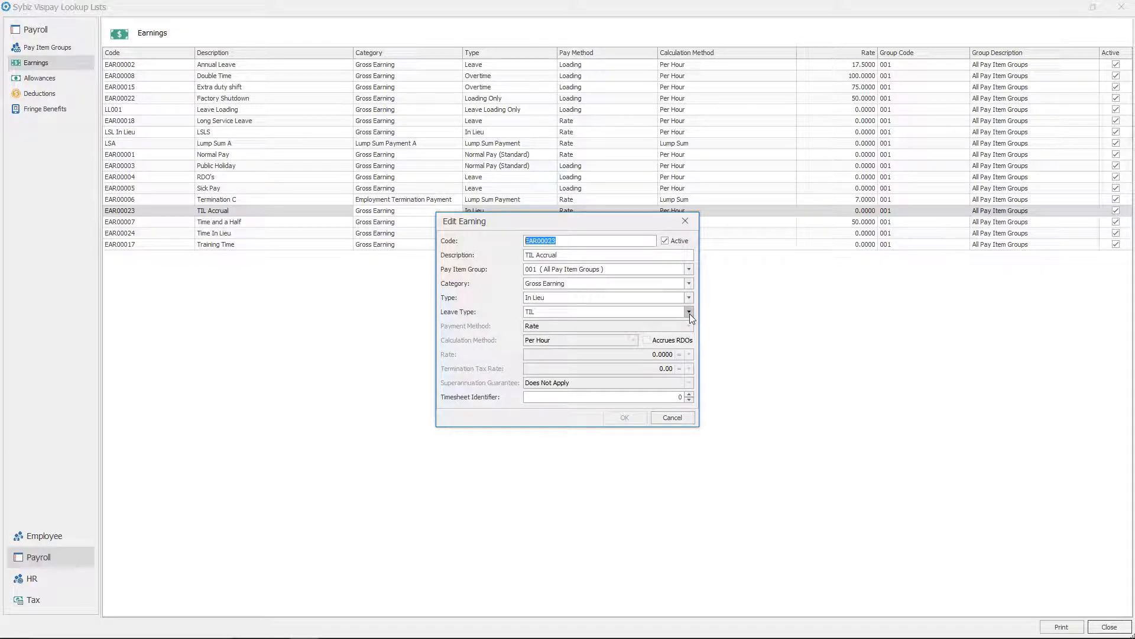
pyautogui.click(677, 418)
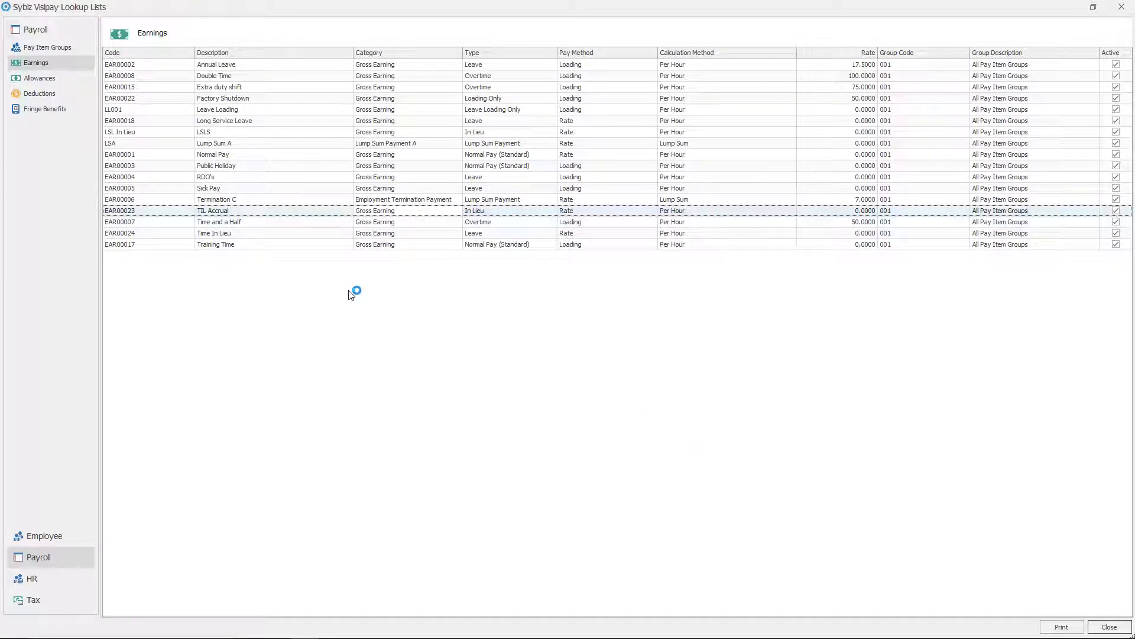
pyautogui.doubleClick(300, 235)
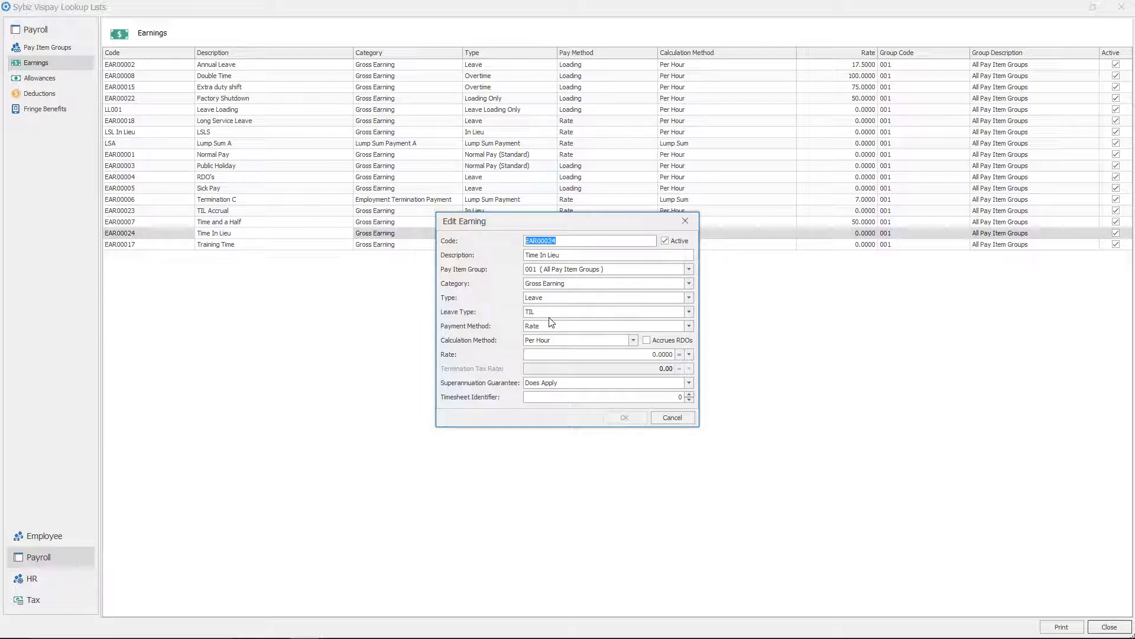
pyautogui.click(672, 416)
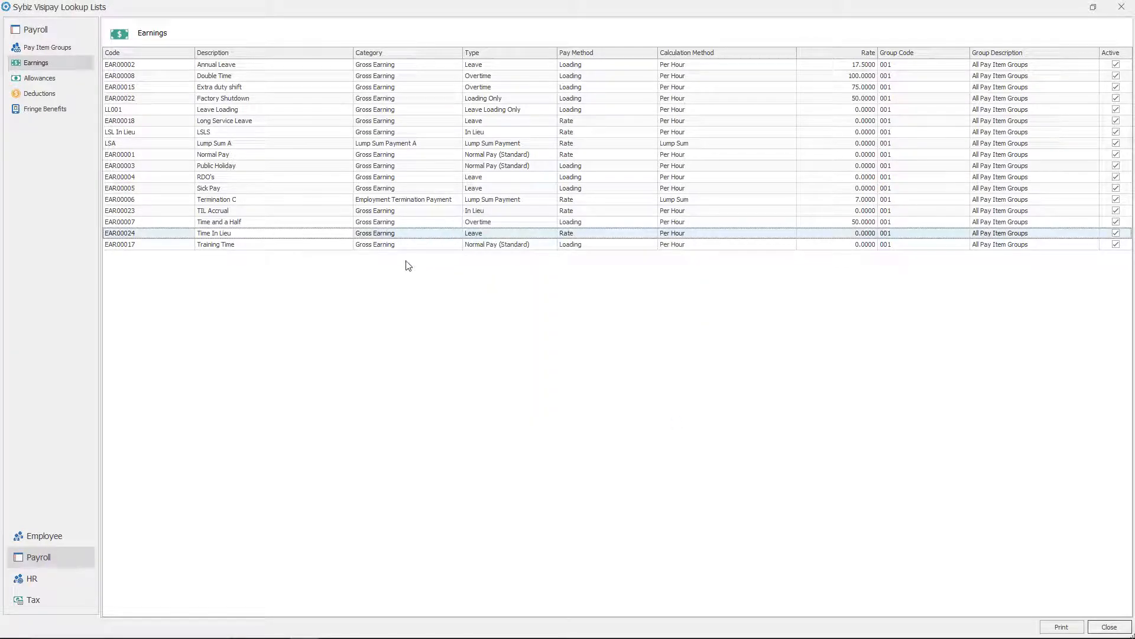
pyautogui.click(1128, 8)
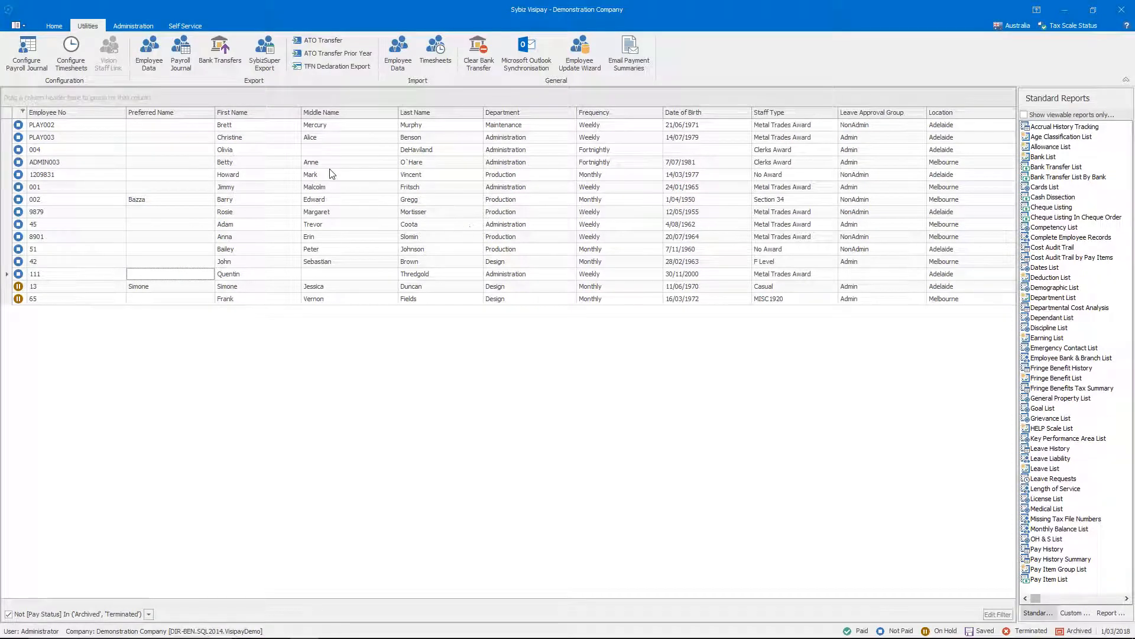
# Start processing the pay of the last employee in the Weekly group, accepting the current pay periods.
pyautogui.click(53, 26)
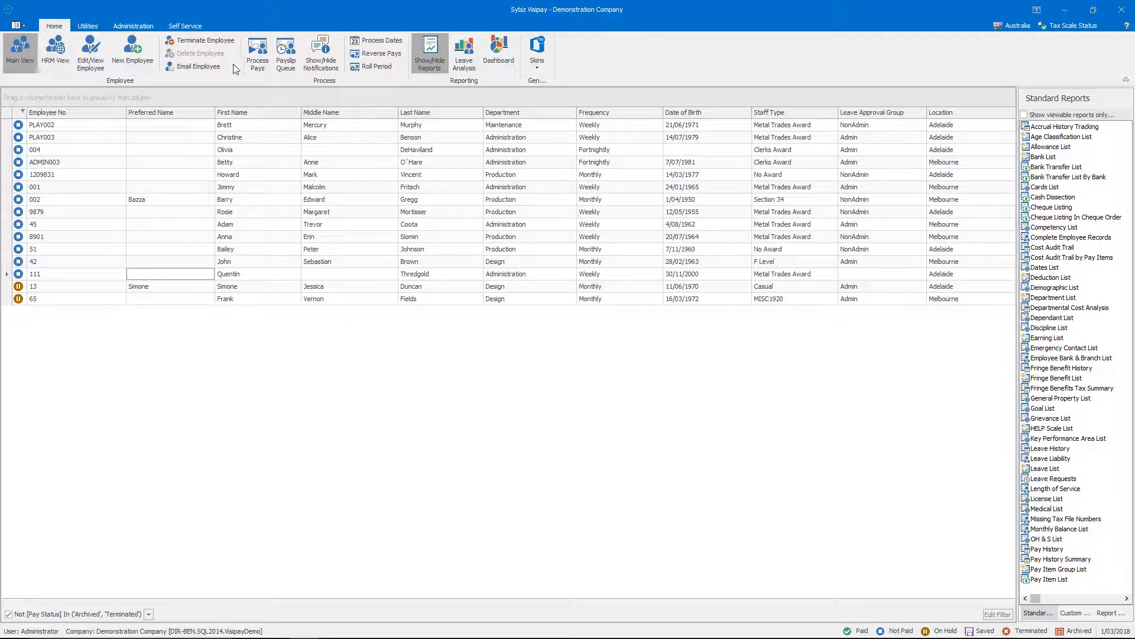
pyautogui.click(257, 65)
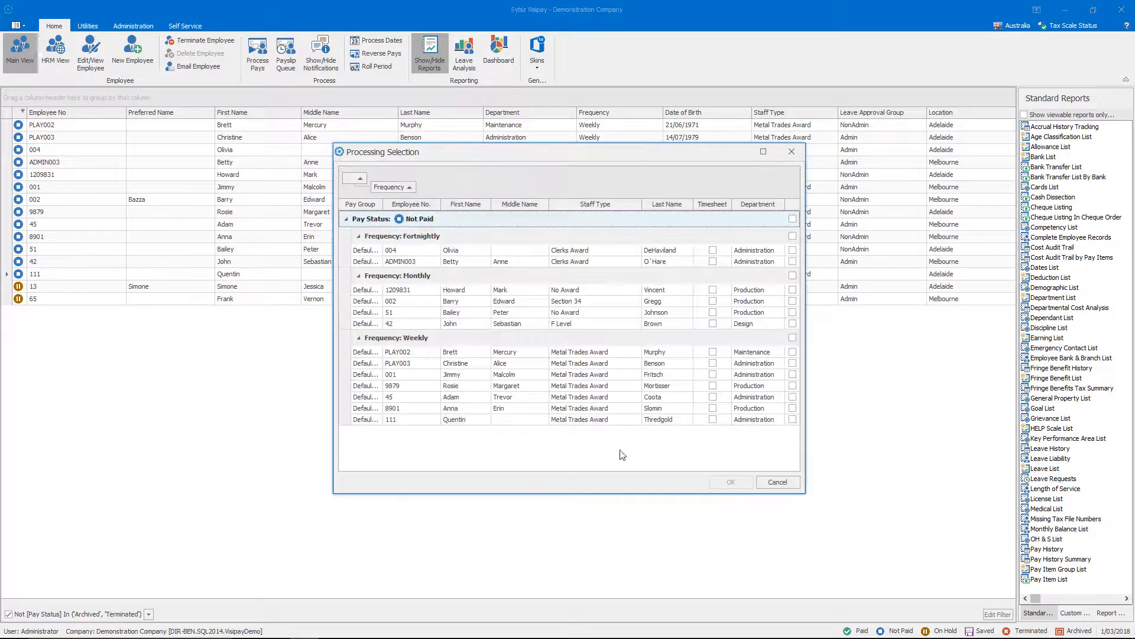
pyautogui.click(793, 420)
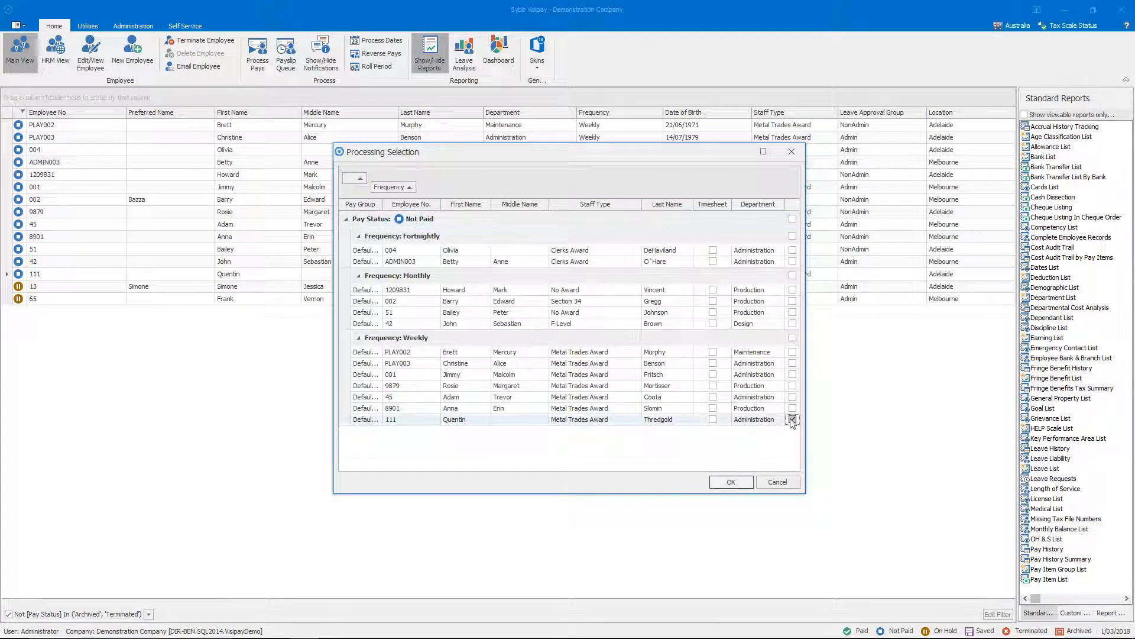
pyautogui.click(733, 483)
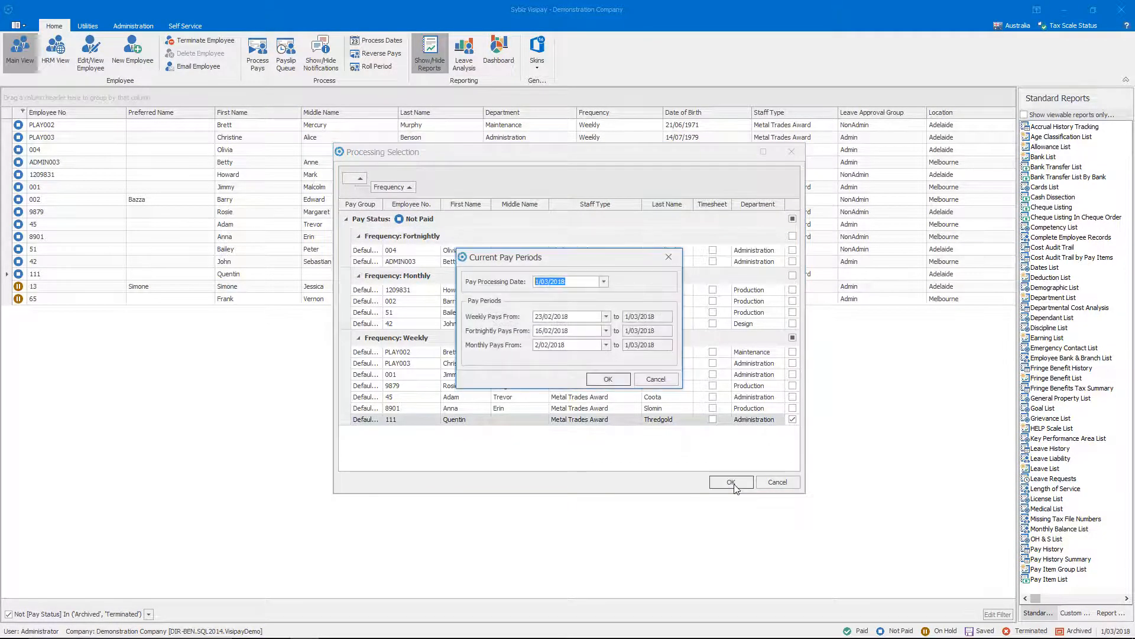
pyautogui.click(595, 381)
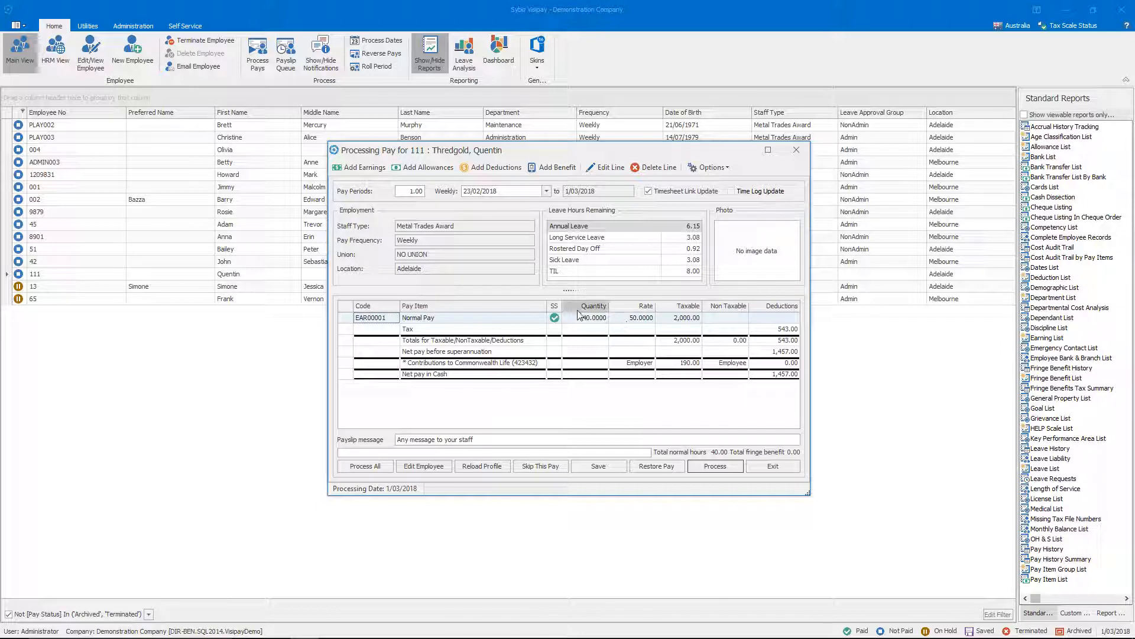
# Add a TIL Accrual earning of 8 hours to the pay and delete that line again.
pyautogui.click(365, 168)
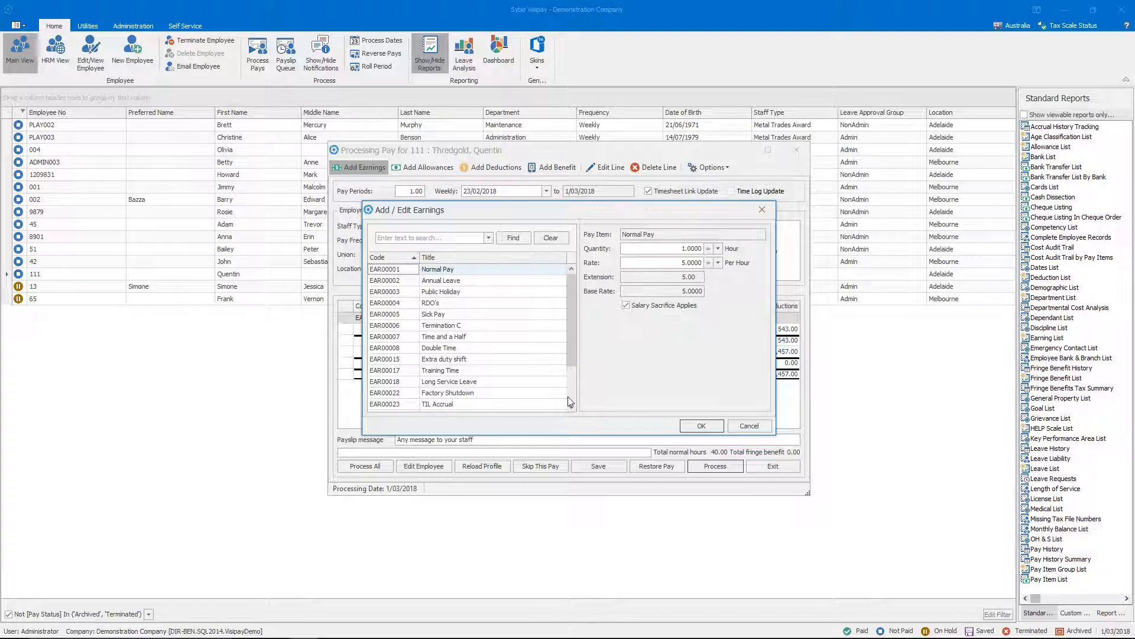
pyautogui.click(533, 404)
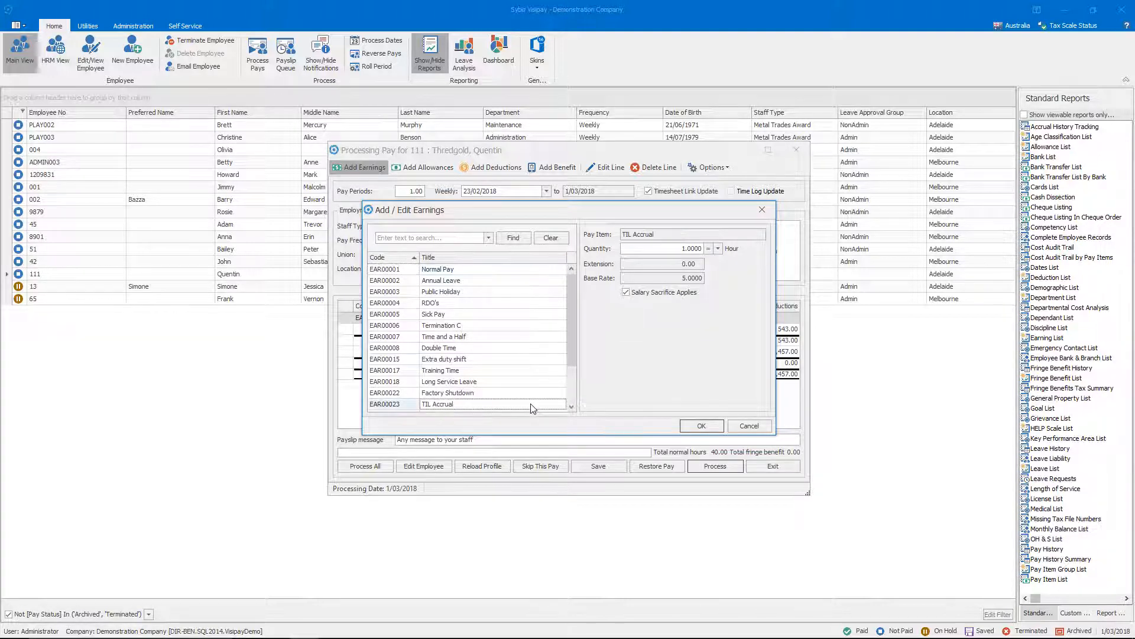
pyautogui.click(671, 249)
pyautogui.moveTo(672, 248); pyautogui.dragTo(739, 249)
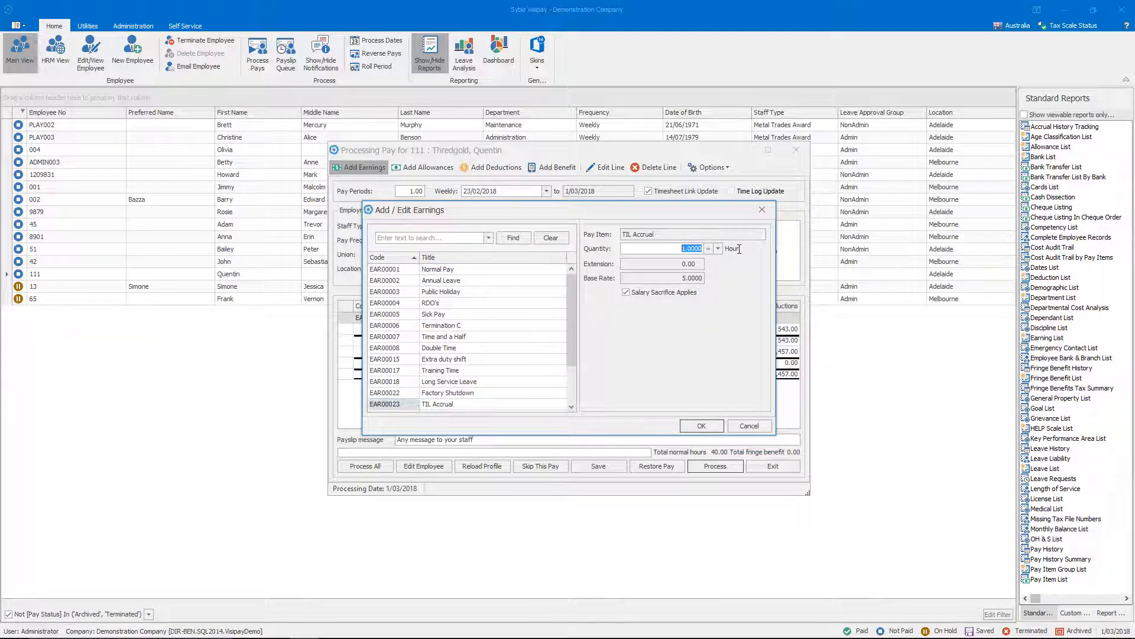
pyautogui.write('8')
pyautogui.press('Tab')
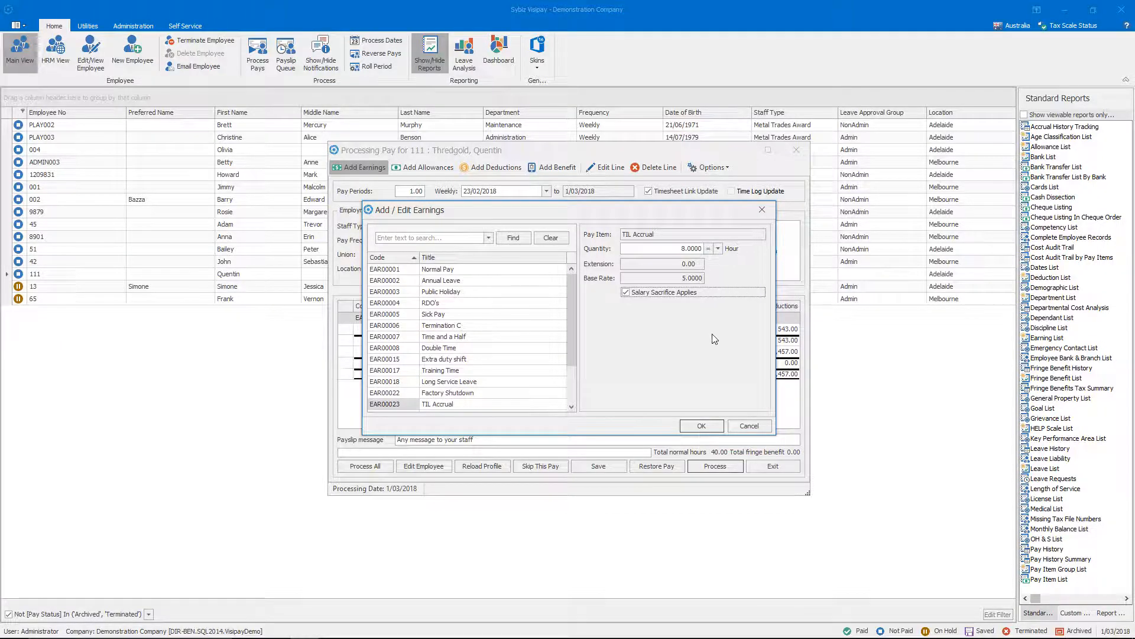
pyautogui.click(703, 425)
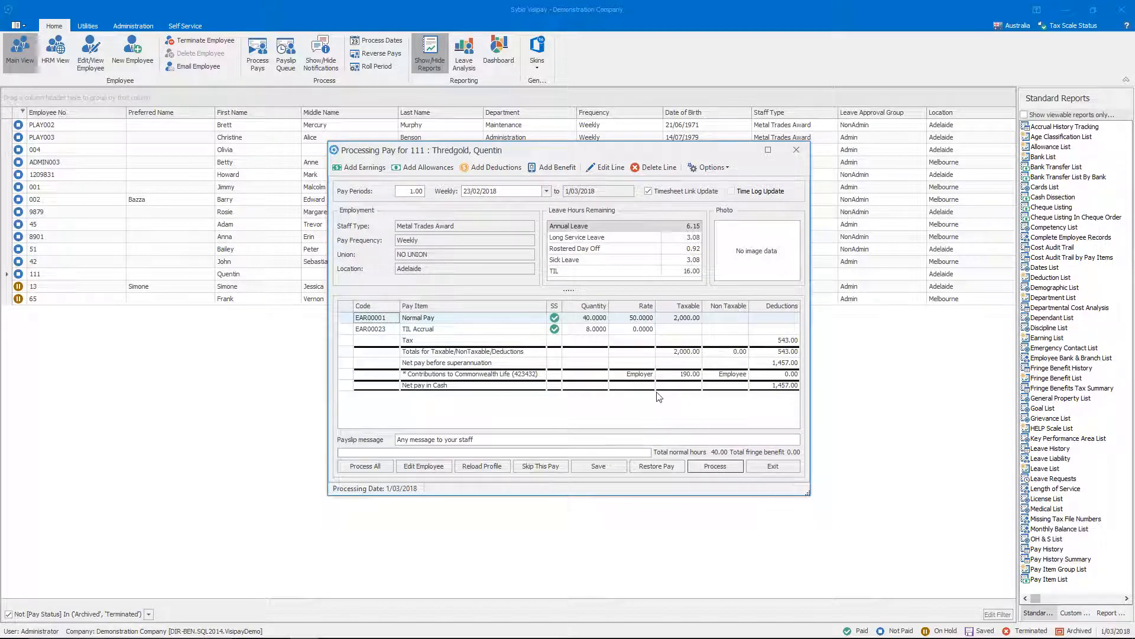
pyautogui.click(469, 329)
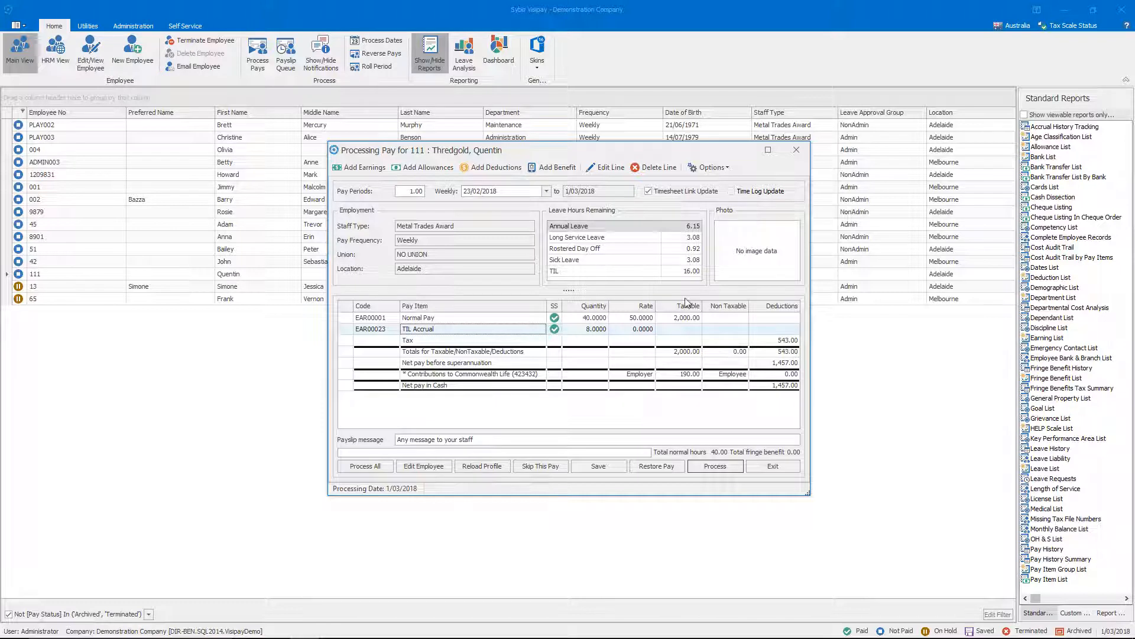
pyautogui.click(658, 168)
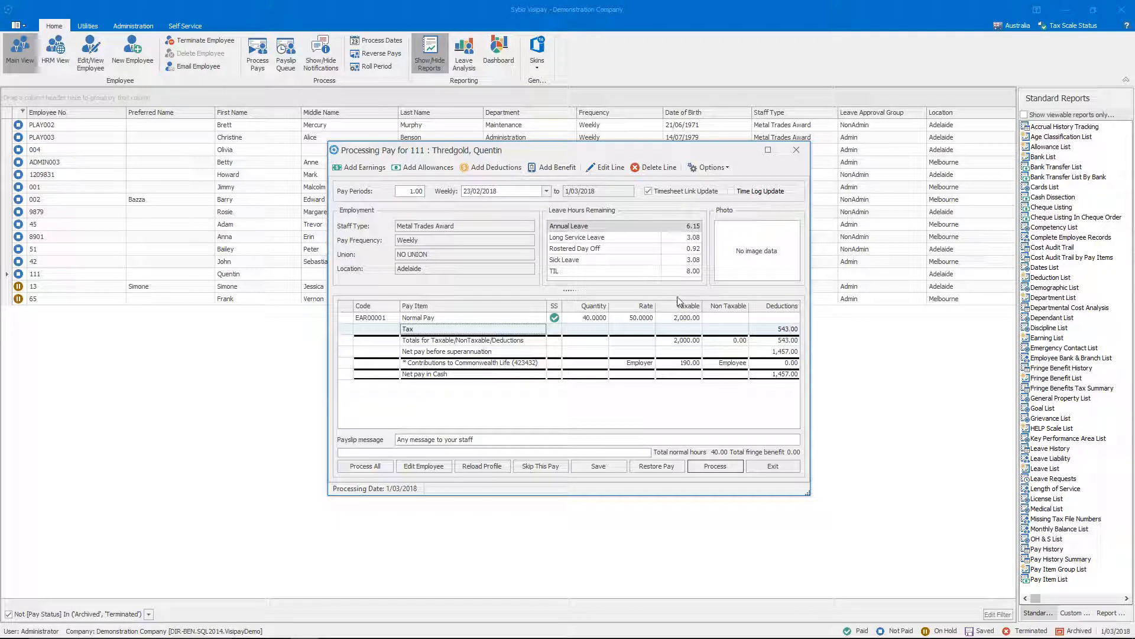
# Add the TIL Accrual earning with a quantity of 8 hours and process the pay.
pyautogui.click(362, 167)
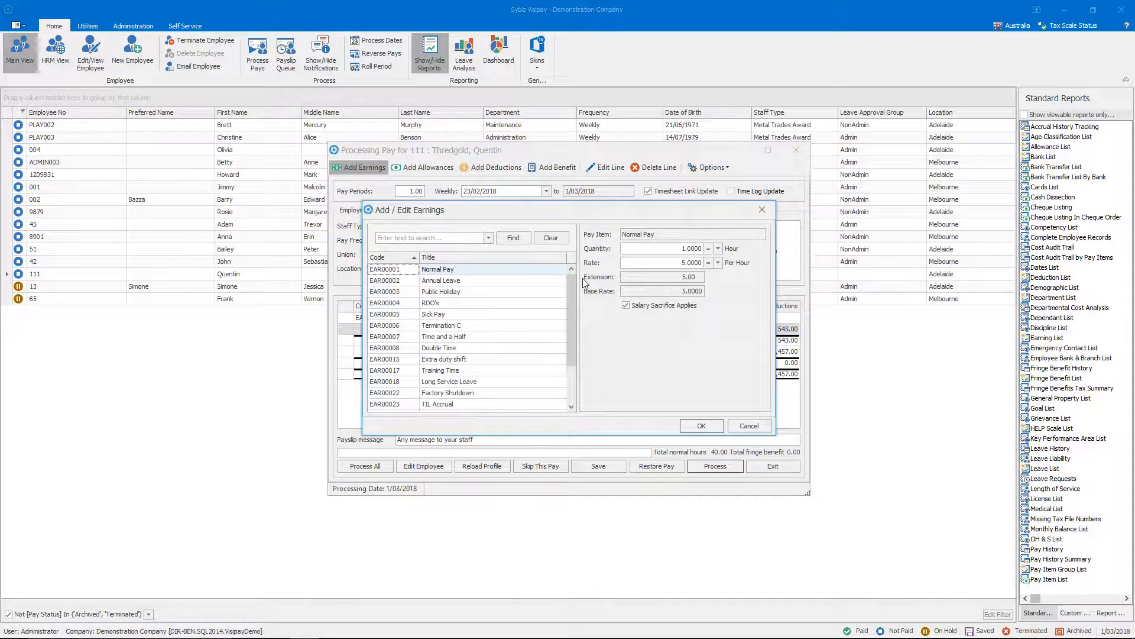
pyautogui.click(532, 404)
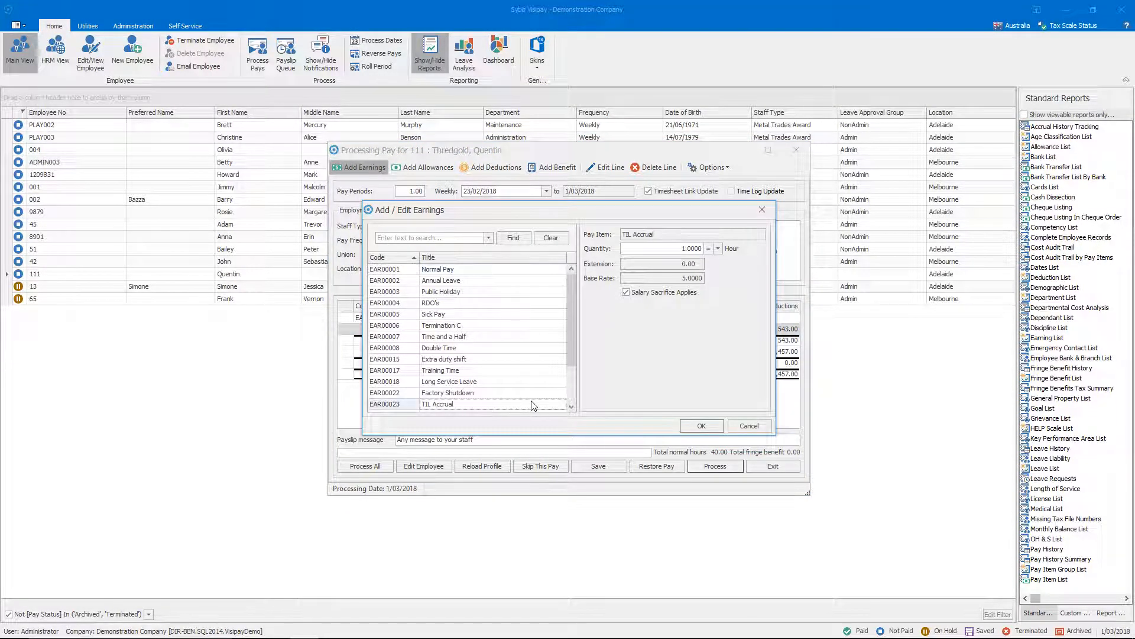
pyautogui.click(692, 249)
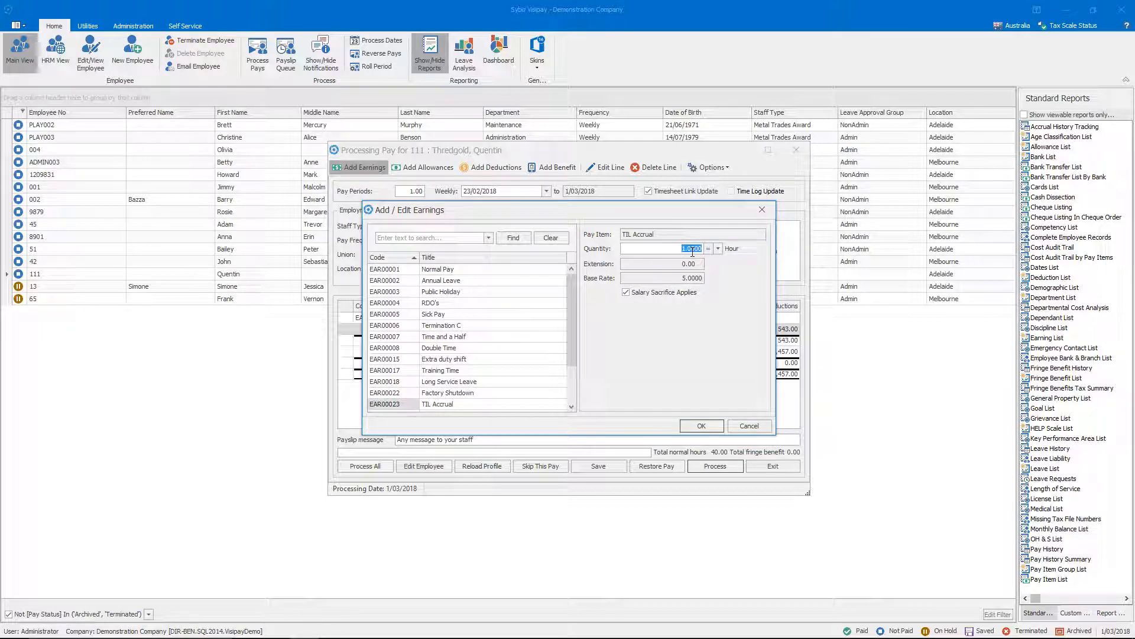
pyautogui.write('8')
pyautogui.click(702, 426)
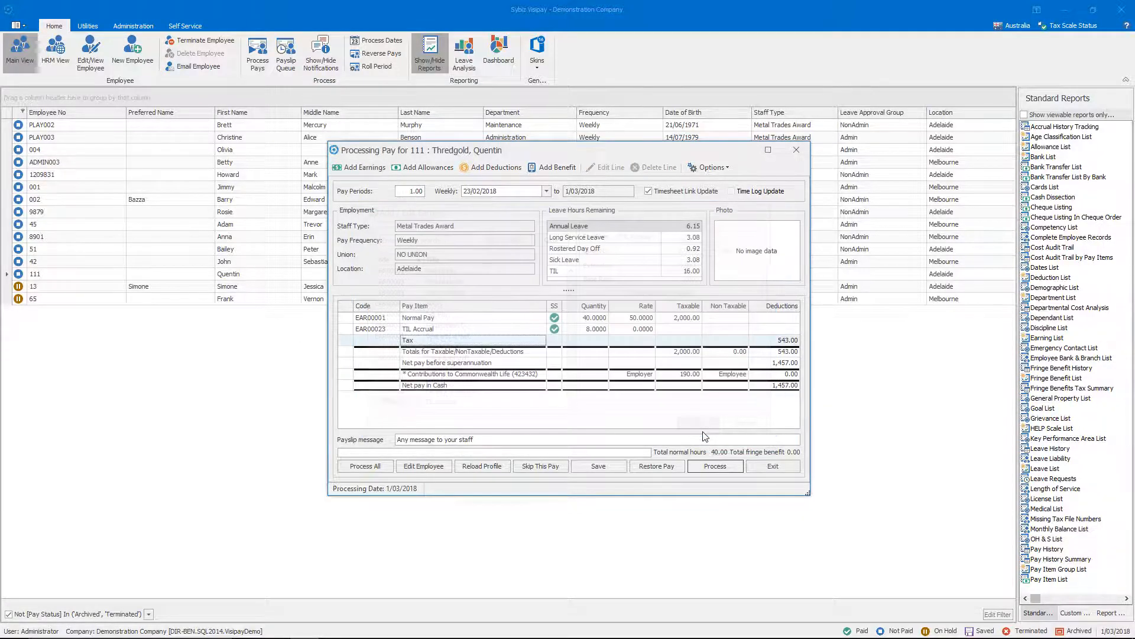
pyautogui.click(714, 466)
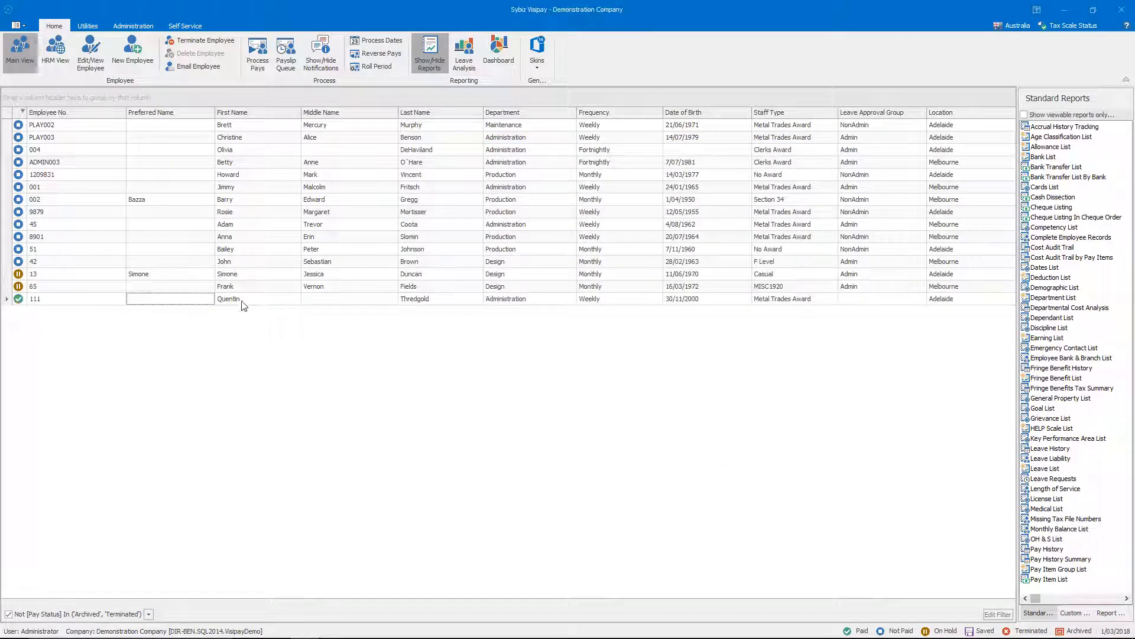
# Open the paid employee's record and check the TIL entry among the leave accruals.
pyautogui.click(243, 305)
pyautogui.doubleClick(243, 304)
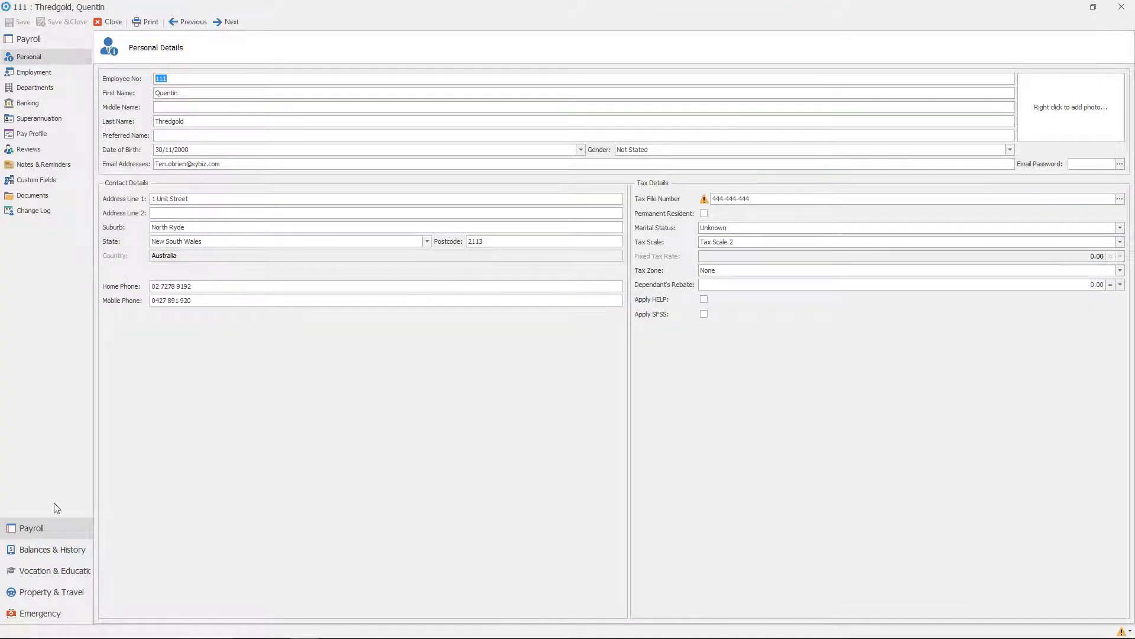
pyautogui.click(53, 550)
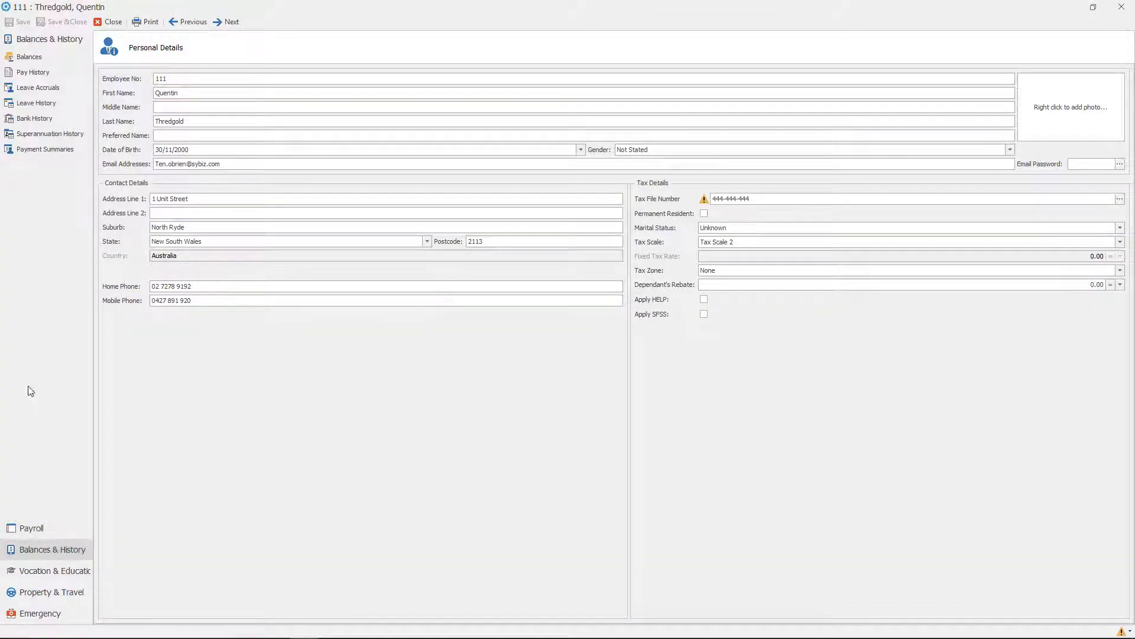
pyautogui.click(43, 89)
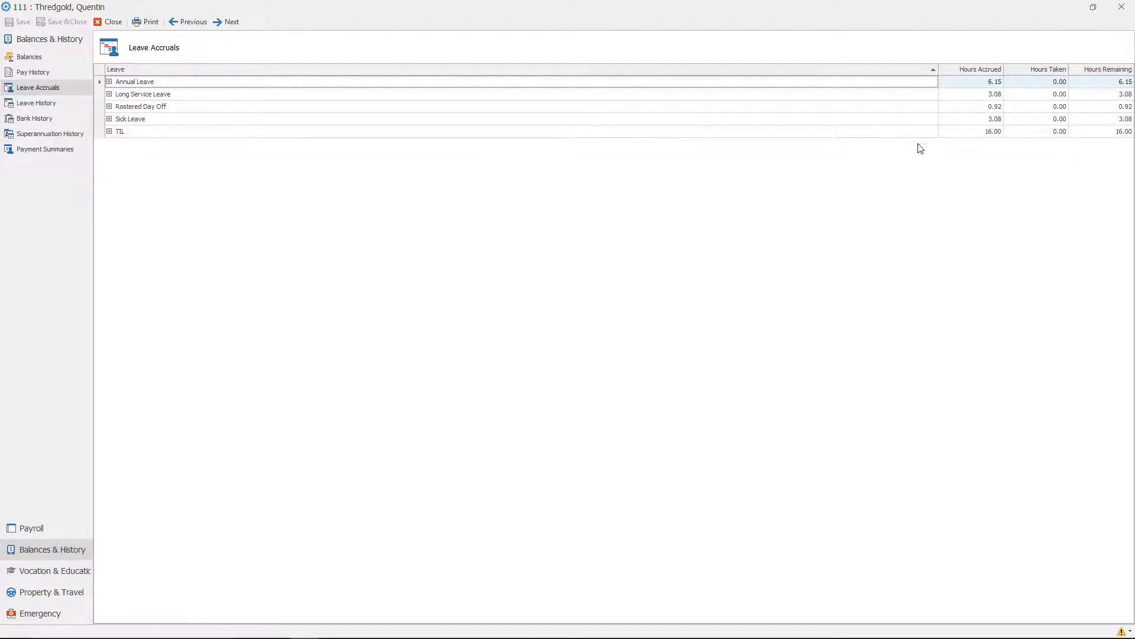
pyautogui.click(933, 133)
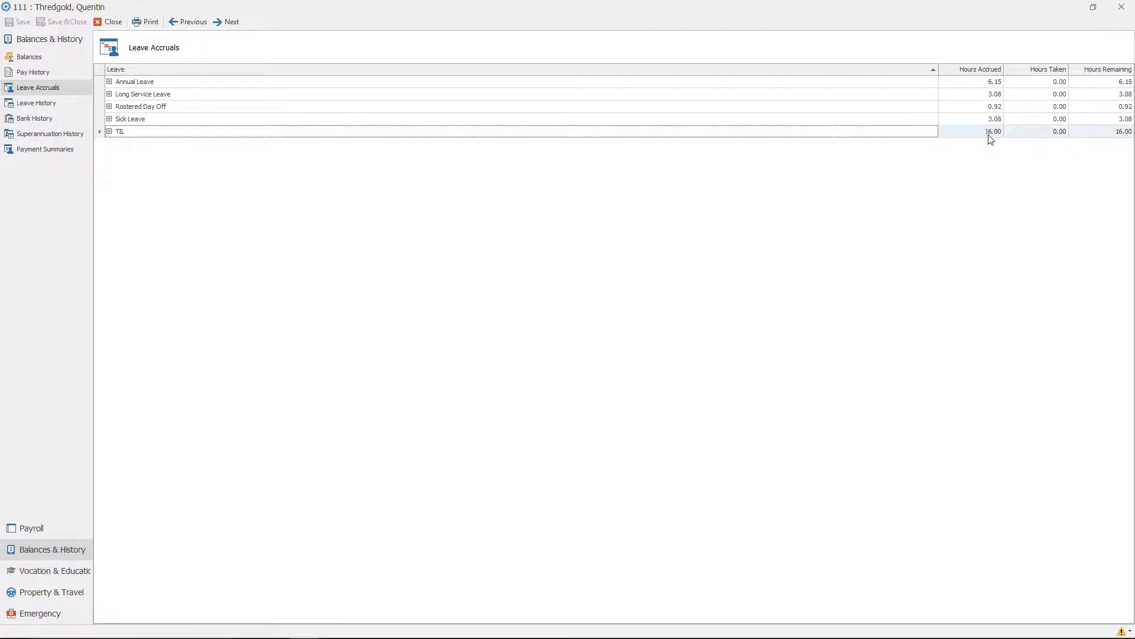